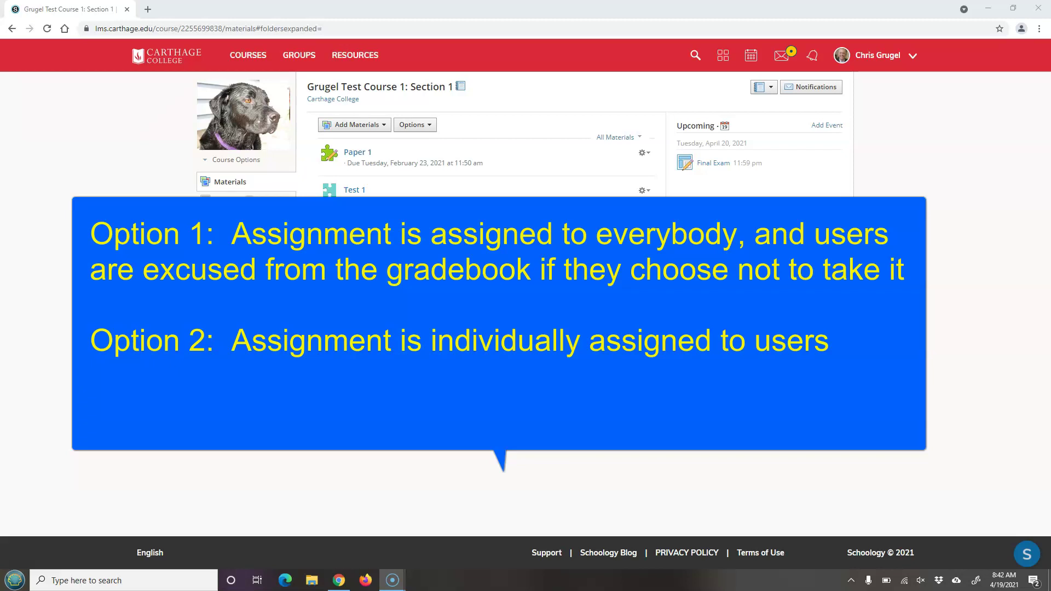
Step: Create an assignment named Final Exam, due 4/20/21, in the Final Exam category
{"action": "left_click", "coordinate": [354, 124]}
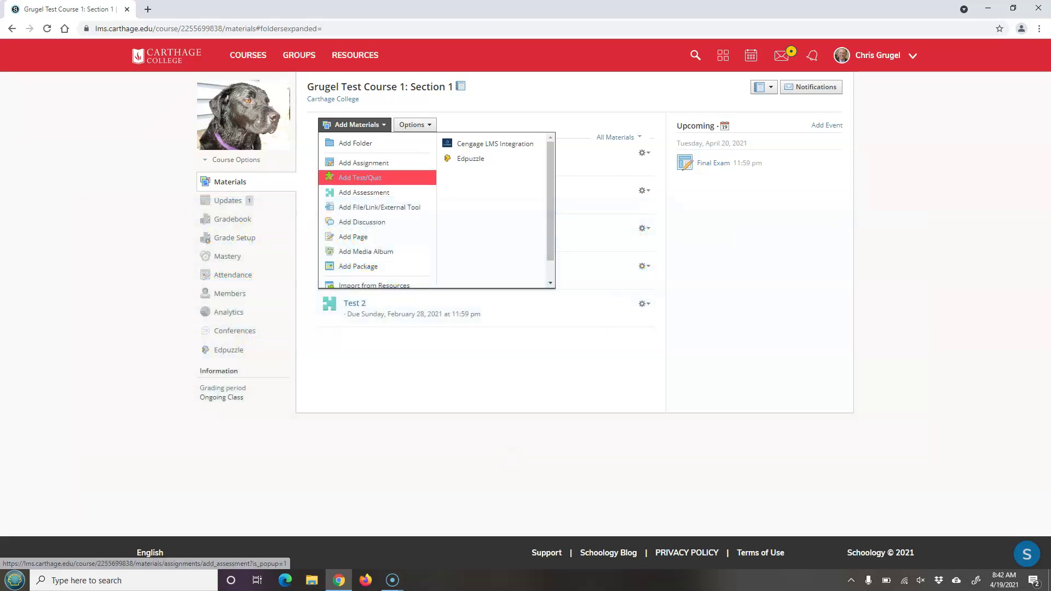
{"action": "left_click", "coordinate": [363, 163]}
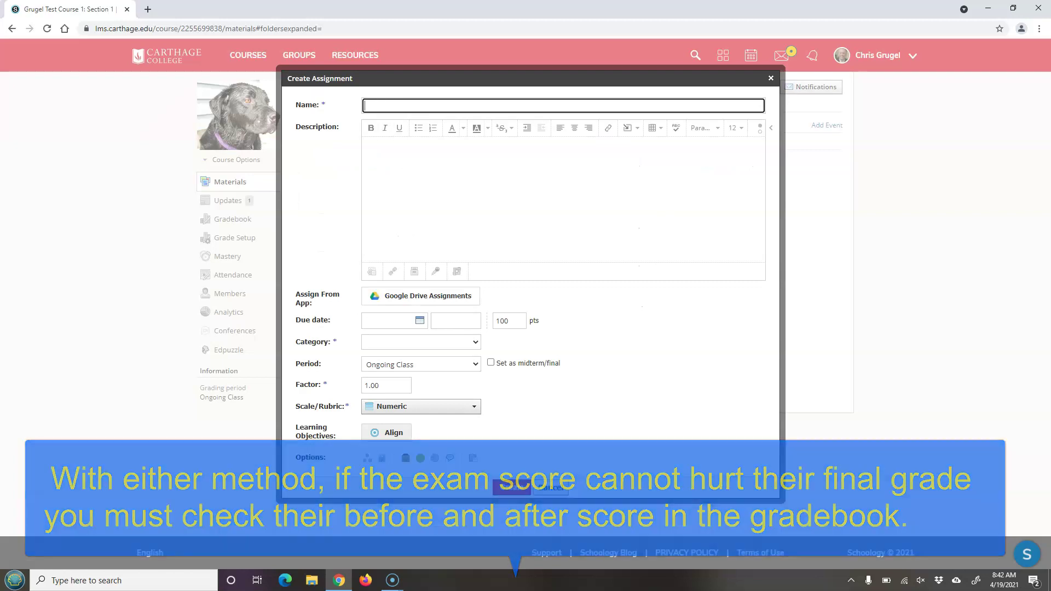
{"action": "type", "text": "Final Exam"}
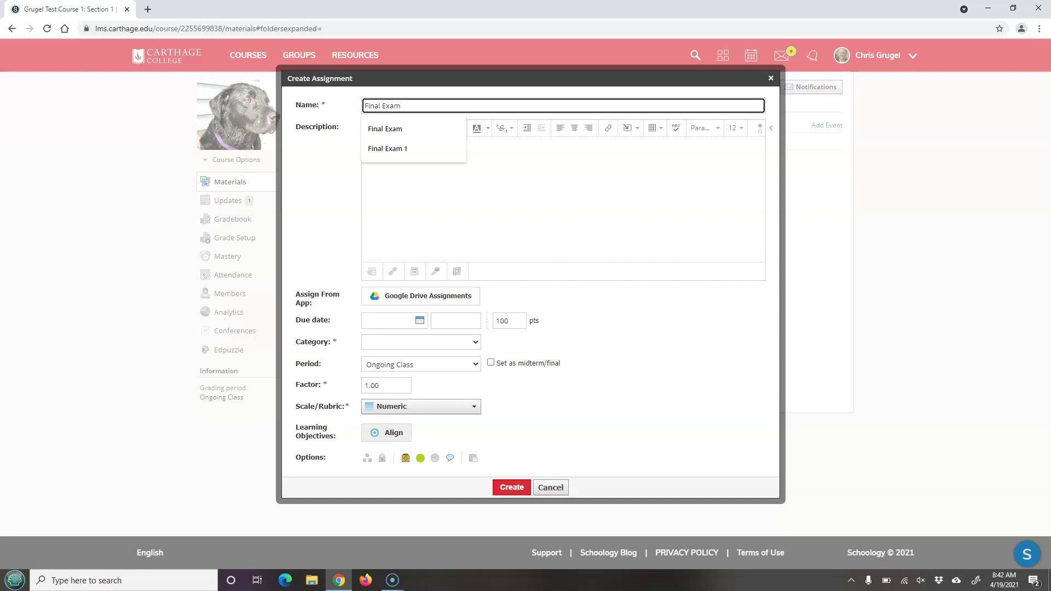
{"action": "left_click", "coordinate": [389, 321]}
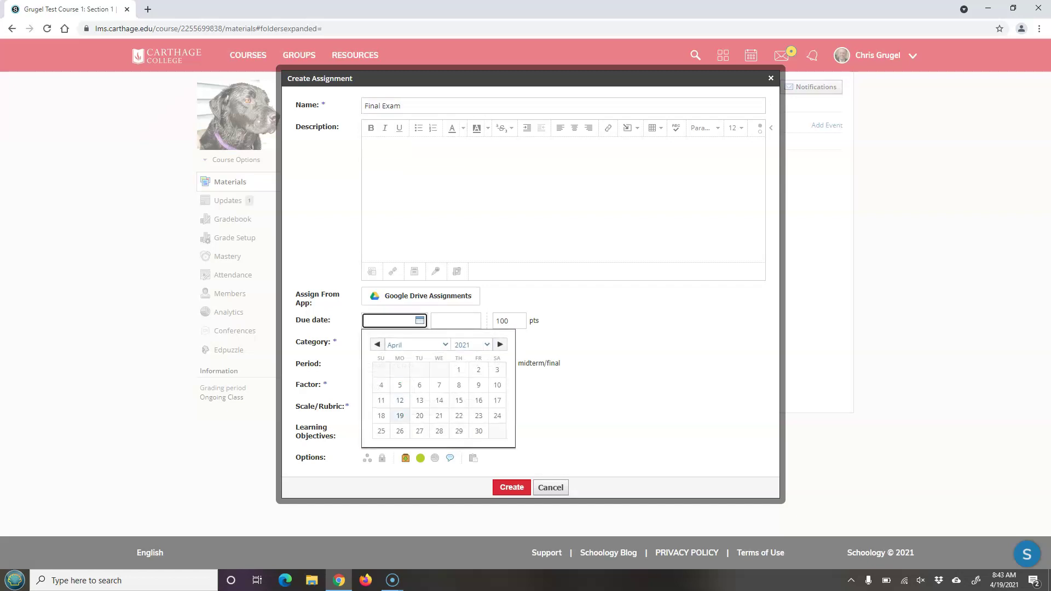
{"action": "left_click", "coordinate": [420, 416]}
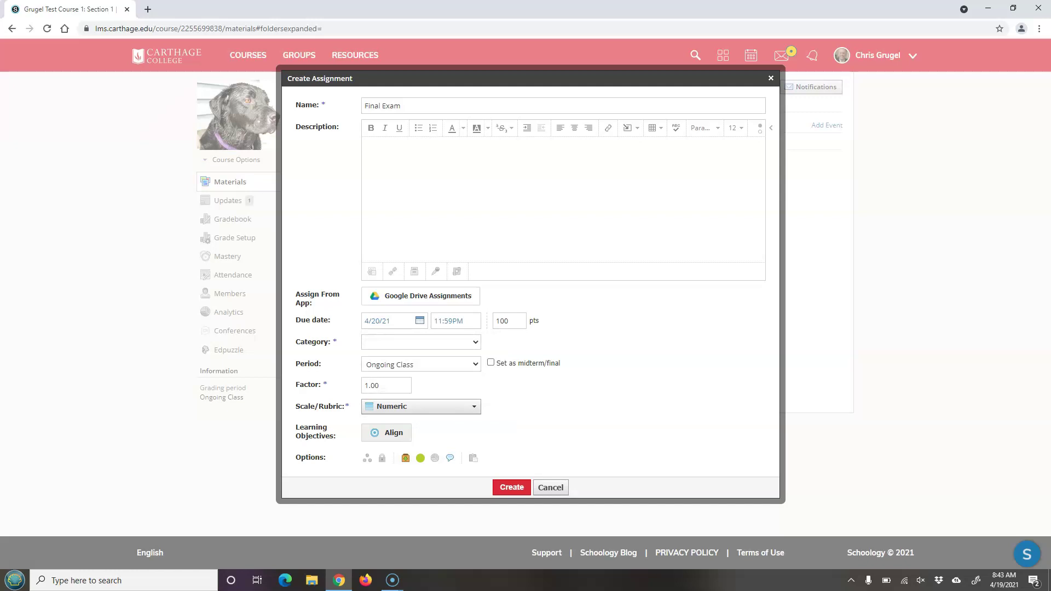
{"action": "left_click", "coordinate": [420, 342]}
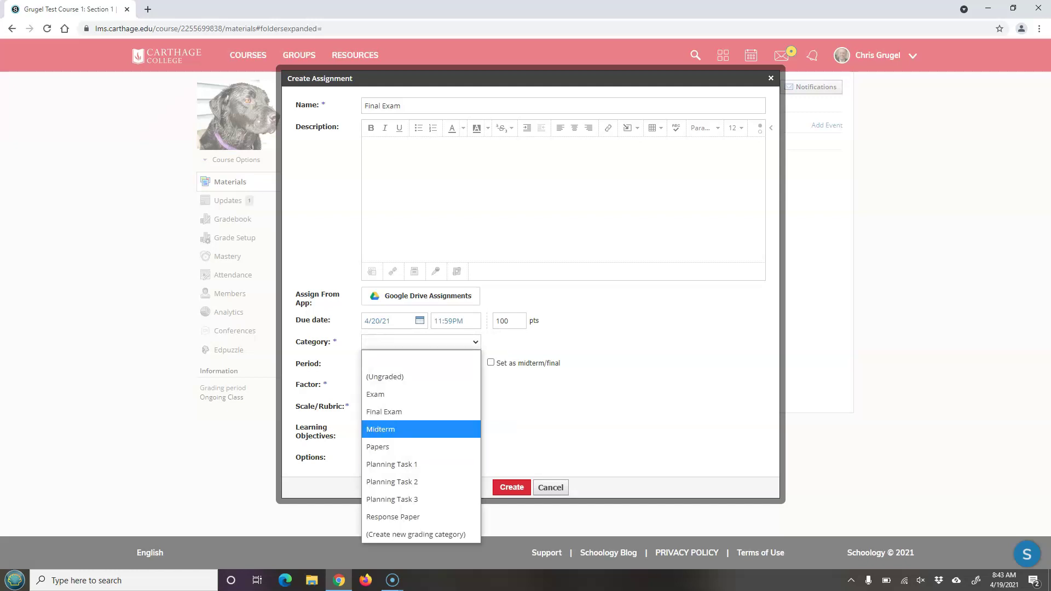
{"action": "left_click", "coordinate": [405, 412]}
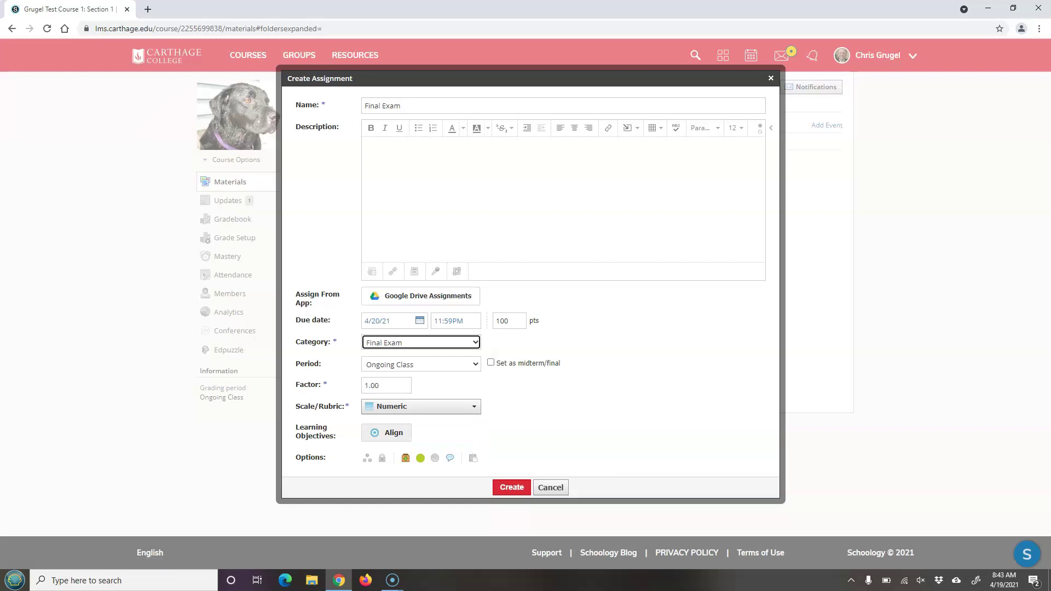
{"action": "left_click", "coordinate": [511, 487]}
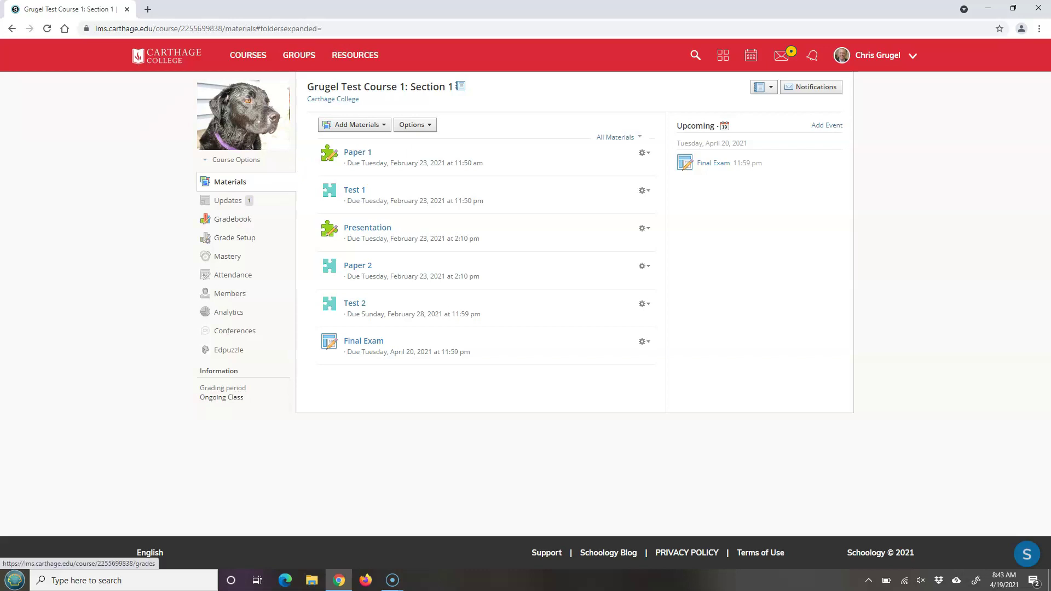
Step: Open the course gradebook and mark the first two listed students as Excused for the Final Exam
{"action": "left_click", "coordinate": [233, 219]}
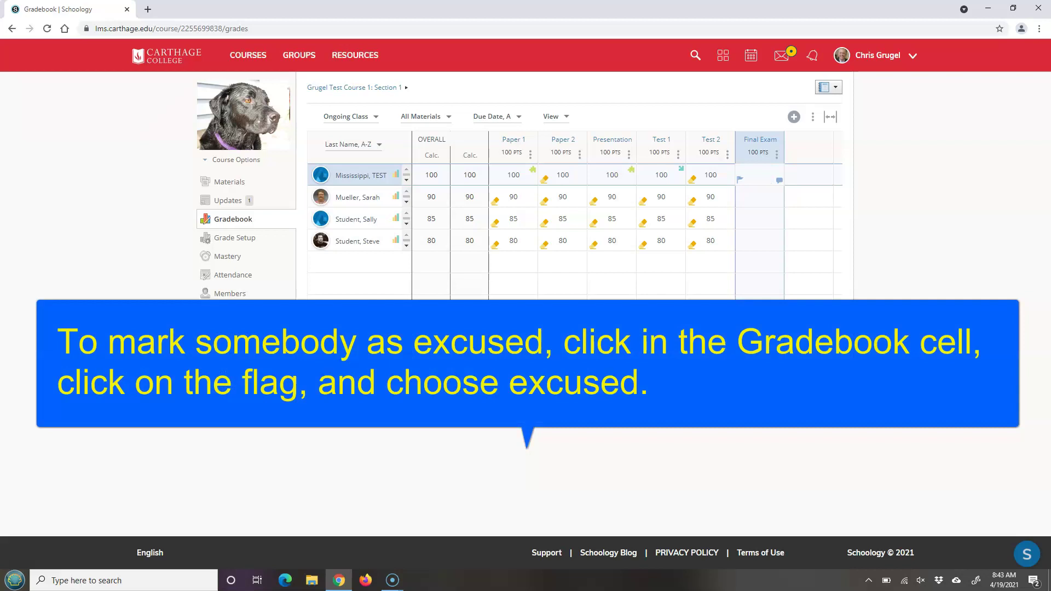
{"action": "left_click", "coordinate": [740, 179]}
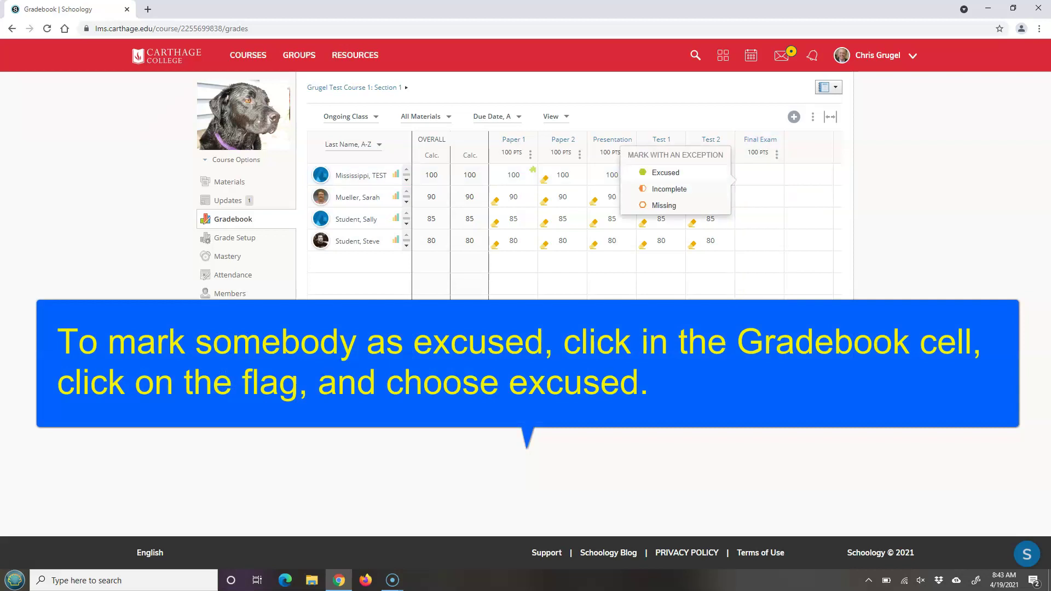
{"action": "left_click", "coordinate": [665, 172]}
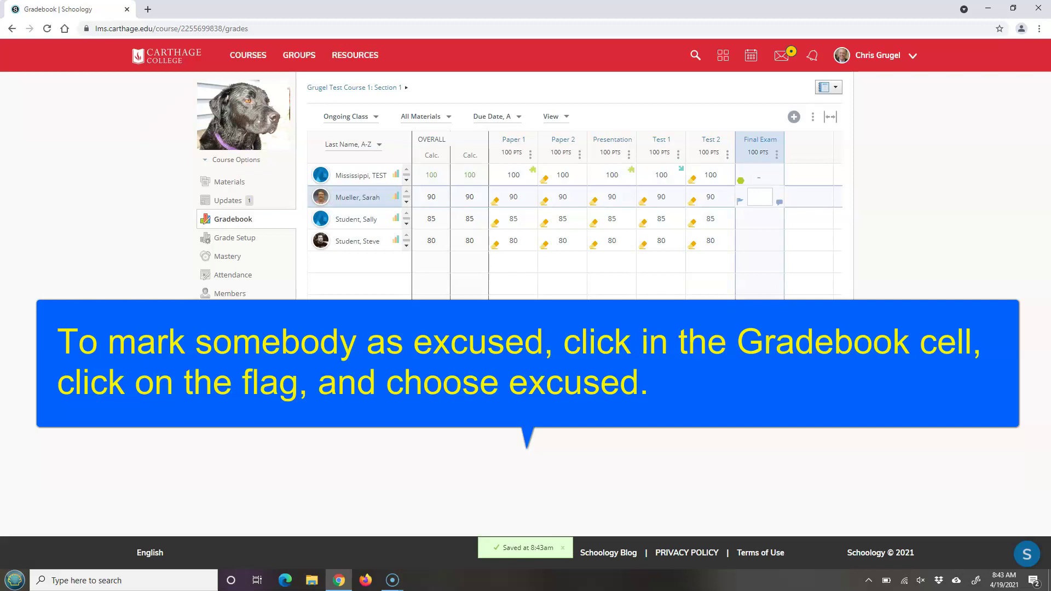
{"action": "left_click", "coordinate": [740, 201]}
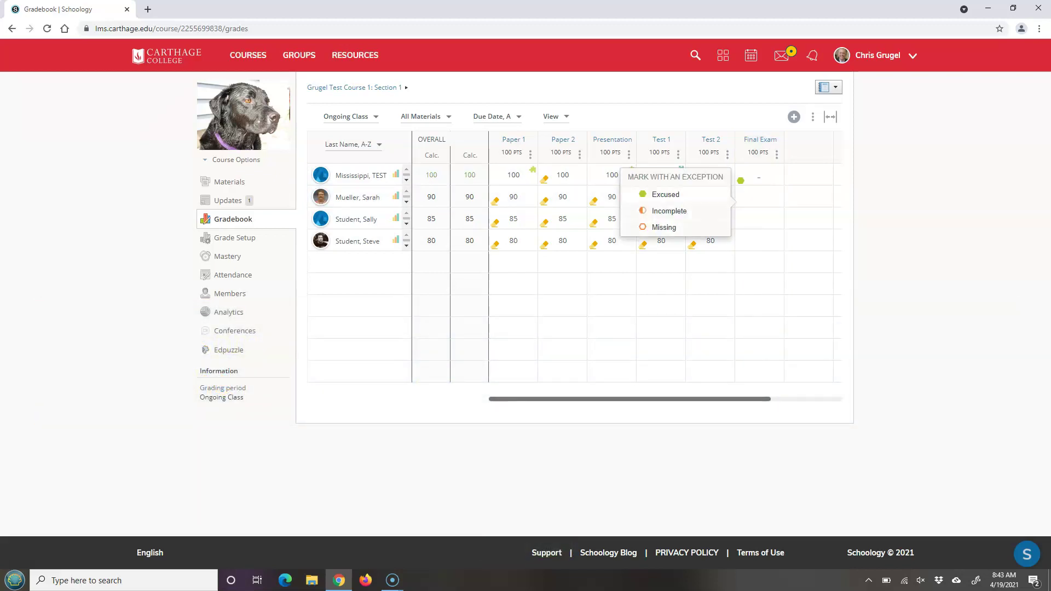
{"action": "left_click", "coordinate": [665, 195]}
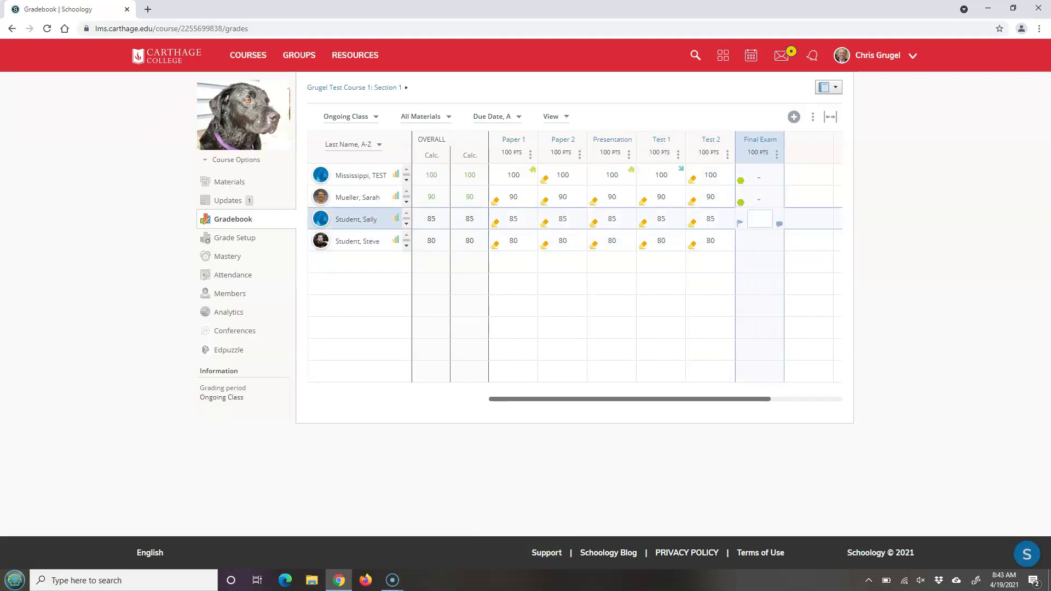
Step: Enter Final Exam scores of 100 for the third listed student and 90 for the fourth
{"action": "left_click", "coordinate": [760, 219]}
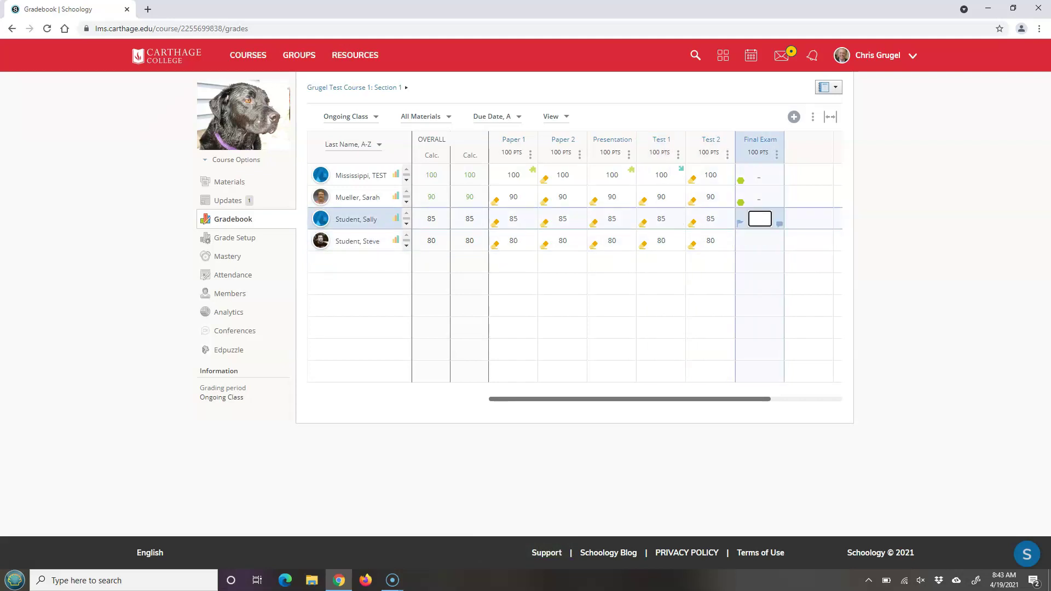
{"action": "type", "text": "100"}
{"action": "key", "text": "Return"}
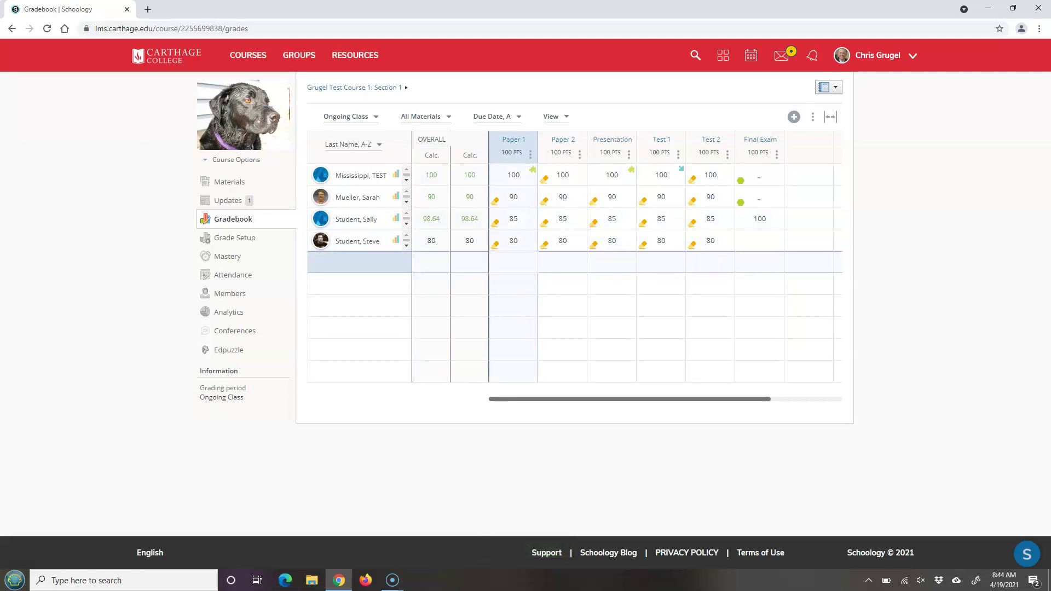
{"action": "left_click", "coordinate": [760, 241]}
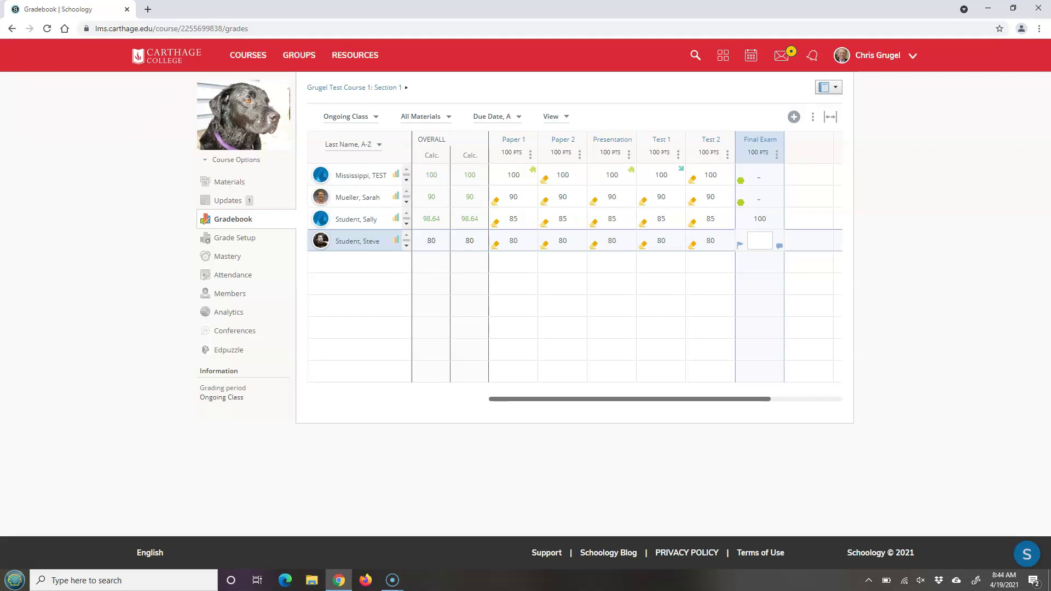
{"action": "left_click", "coordinate": [760, 241]}
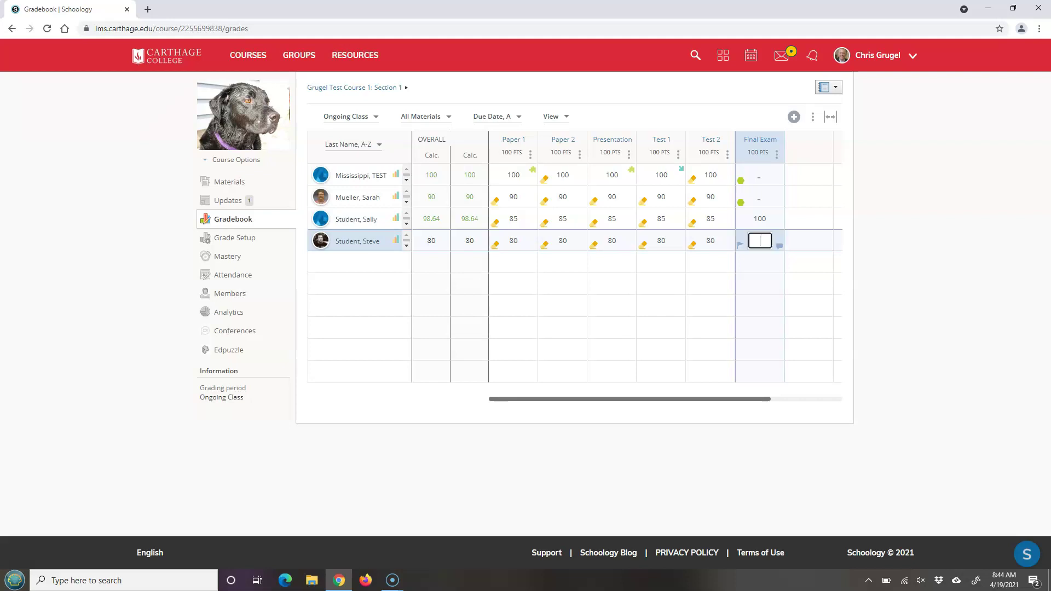
{"action": "type", "text": "90"}
{"action": "key", "text": "Return"}
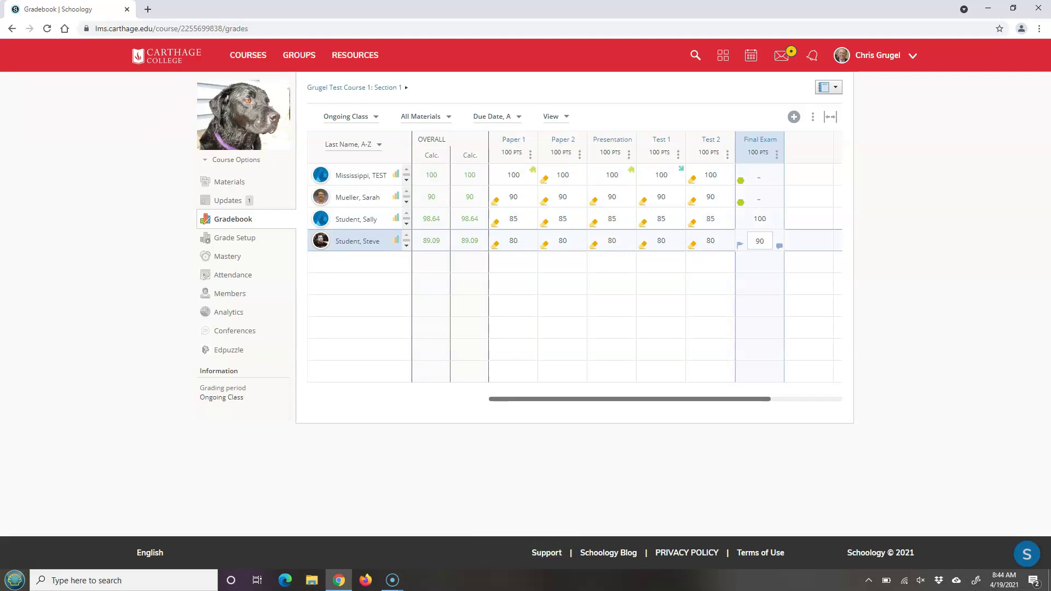
Step: Change the fourth listed student's Final Exam score to 60
{"action": "left_click", "coordinate": [760, 241]}
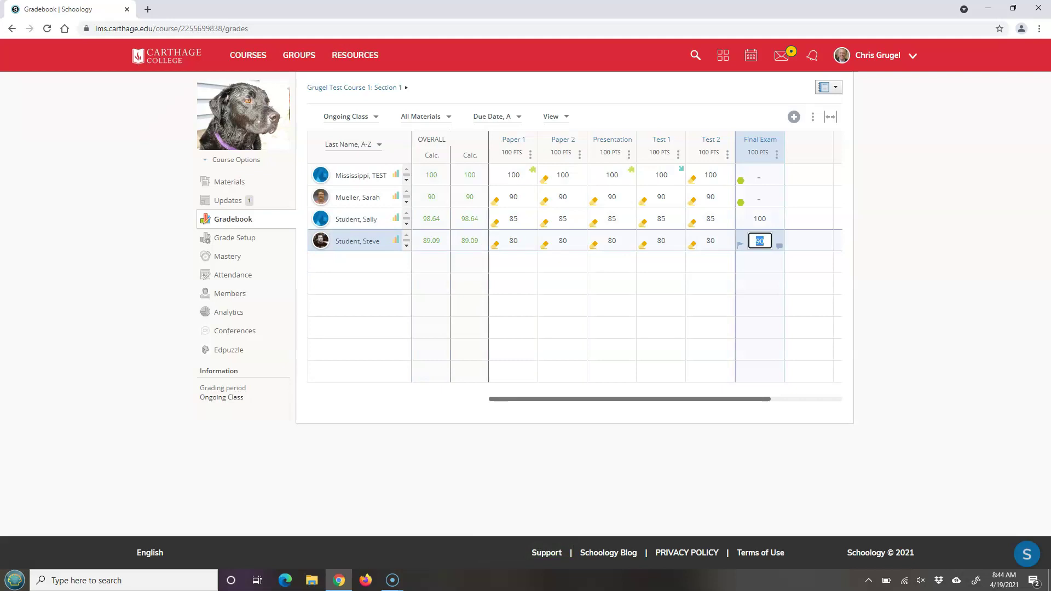
{"action": "type", "text": "60"}
{"action": "key", "text": "Return"}
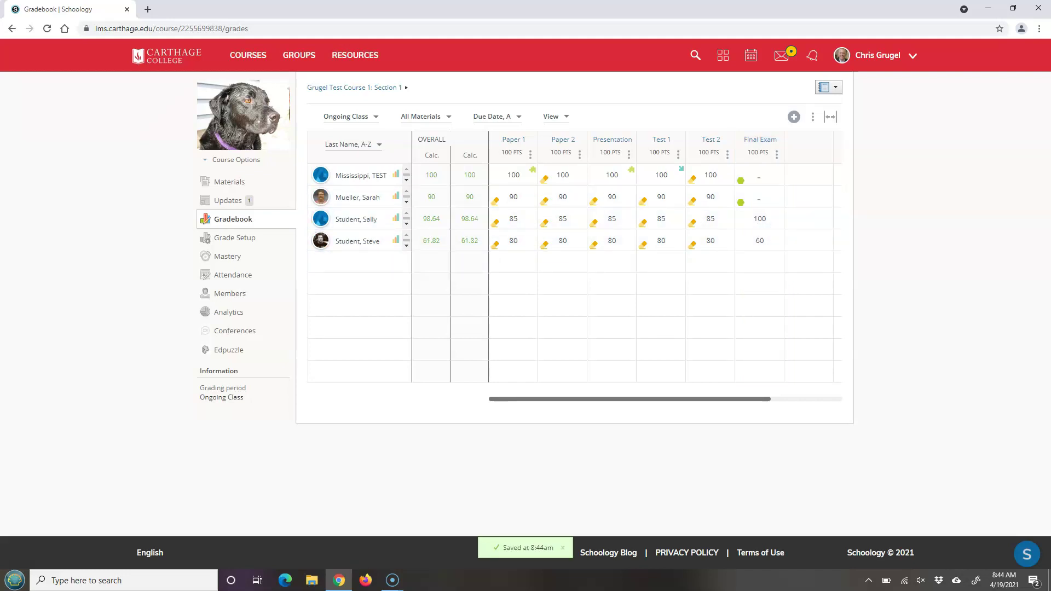
Step: Check the fourth listed student's overall grade and mark that student's Final Exam as Excused
{"action": "mouse_move", "coordinate": [433, 242]}
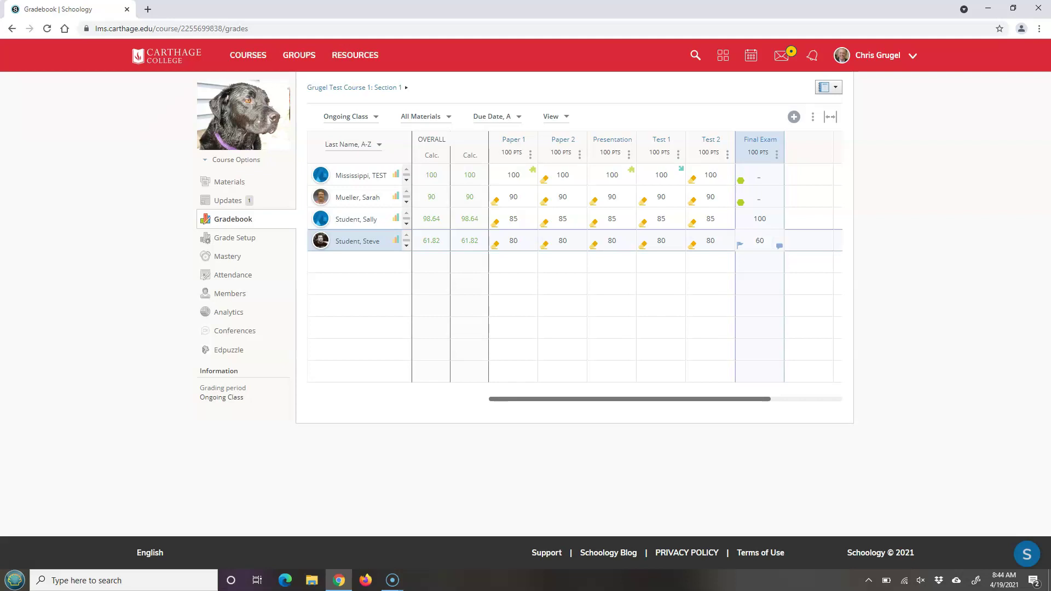
{"action": "left_click", "coordinate": [740, 244]}
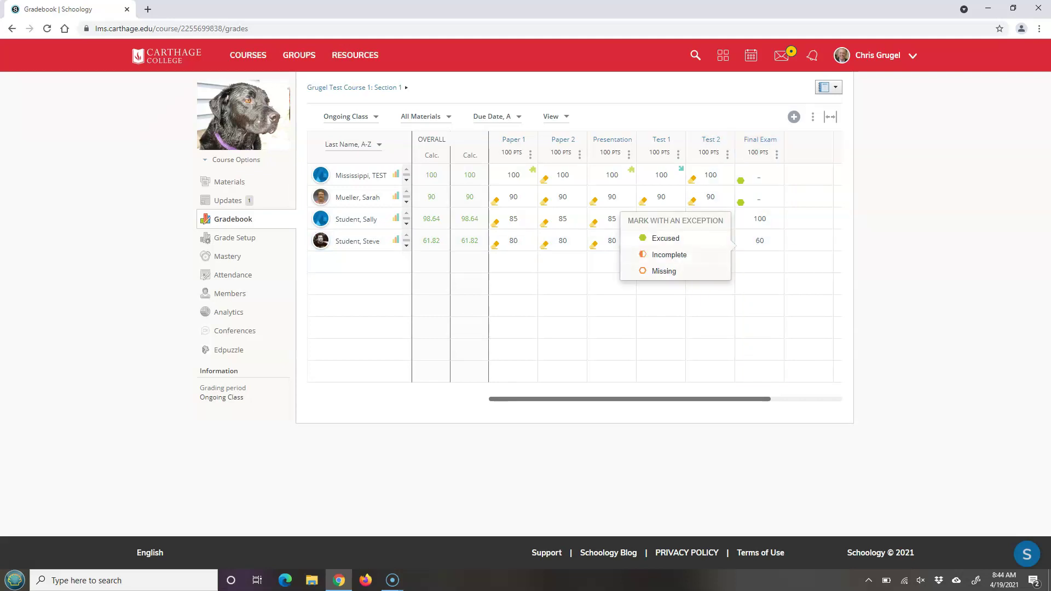
{"action": "left_click", "coordinate": [665, 239]}
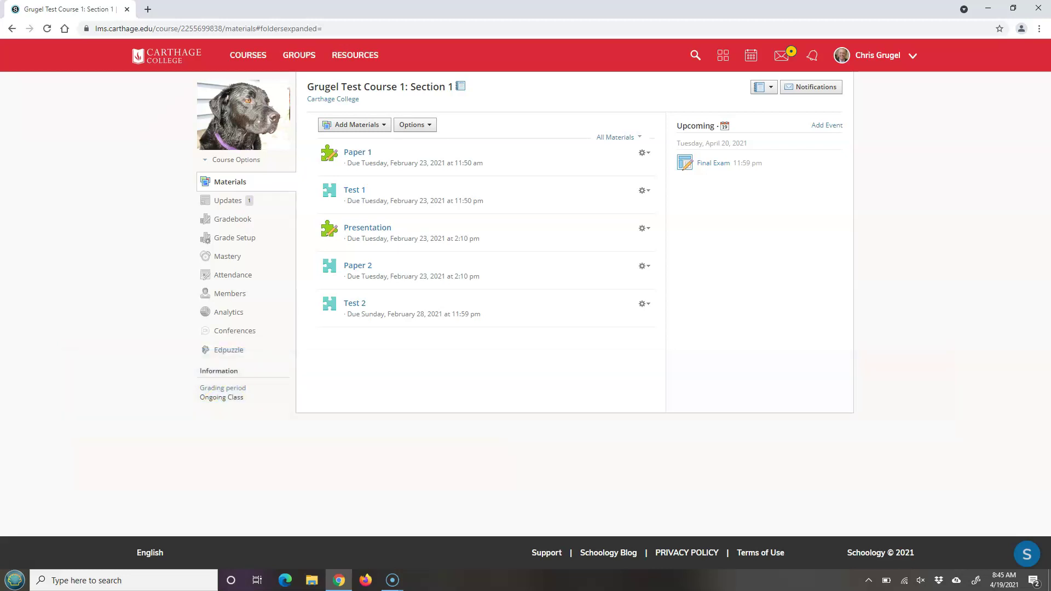
Step: Start a new assignment in the course materials named Final Exam, with a due date of 4/21/21
{"action": "left_click", "coordinate": [355, 124]}
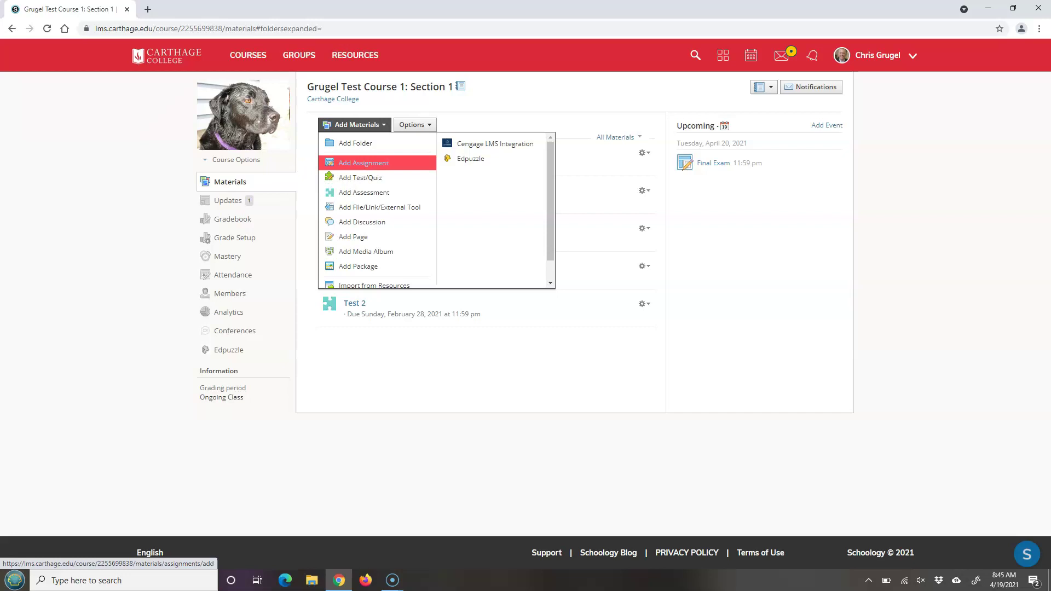
{"action": "left_click", "coordinate": [363, 162]}
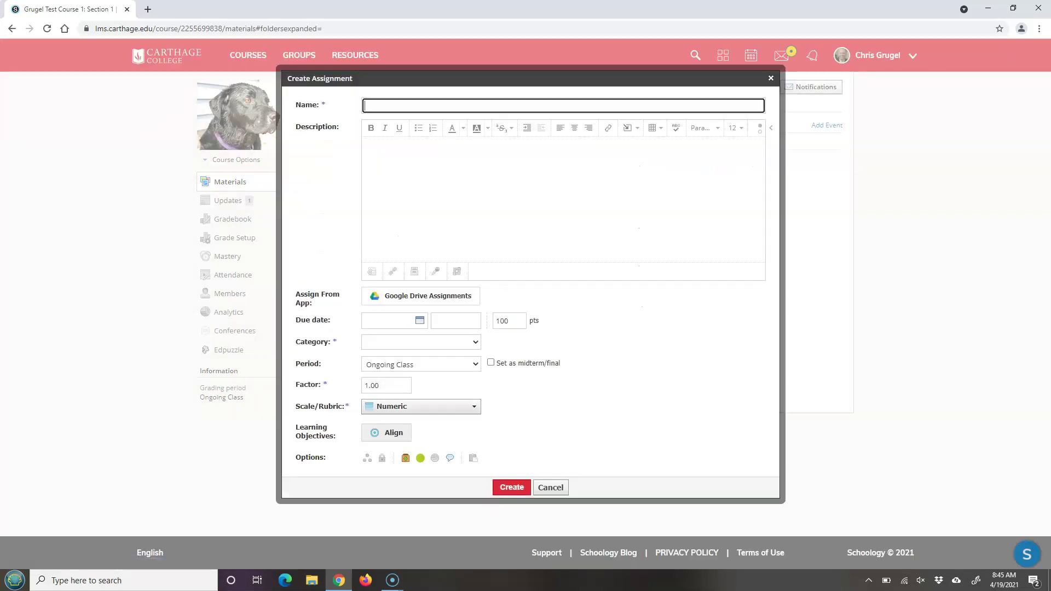
{"action": "type", "text": "F"}
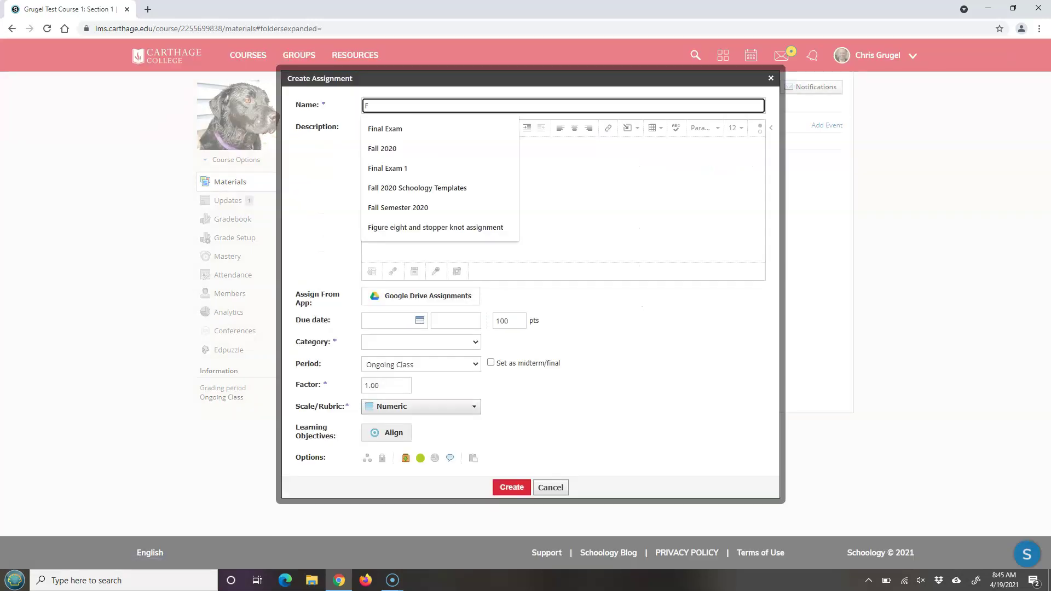
{"action": "type", "text": "inal Exam"}
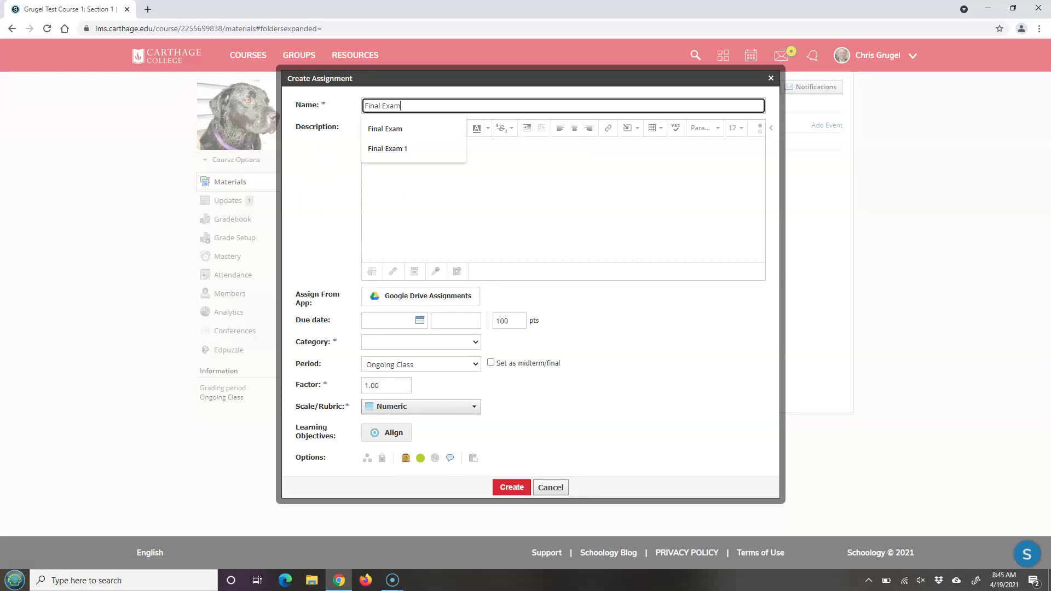
{"action": "left_click", "coordinate": [389, 320]}
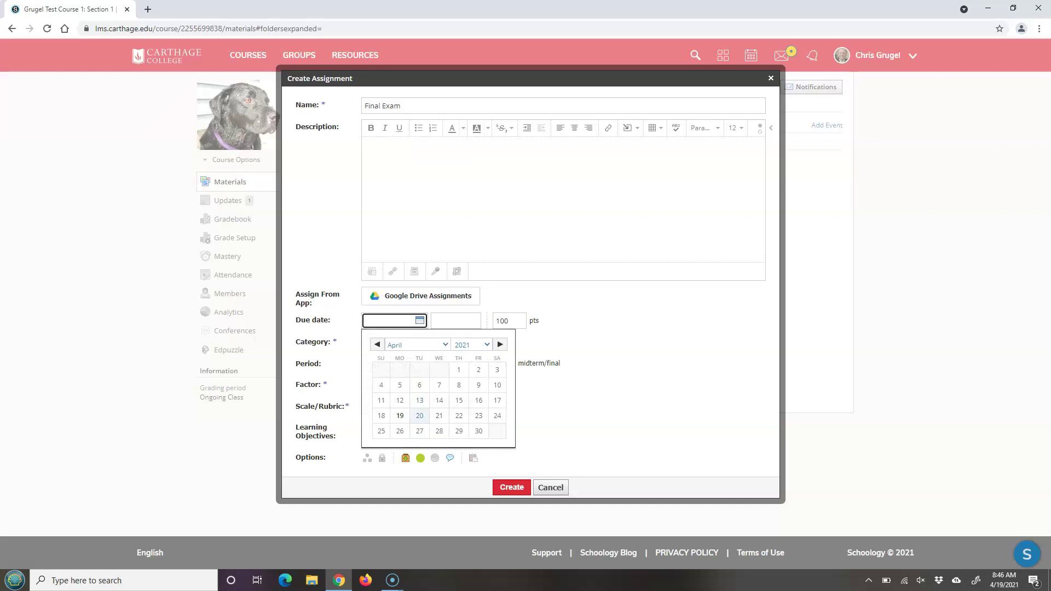
{"action": "left_click", "coordinate": [439, 416]}
Step: Set the new assignment's category to Final Exam
{"action": "left_click", "coordinate": [420, 341]}
{"action": "key", "text": "Down"}
{"action": "key", "text": "Down"}
{"action": "key", "text": "Down"}
{"action": "key", "text": "Down"}
{"action": "key", "text": "Down"}
{"action": "key", "text": "Down"}
{"action": "key", "text": "Down"}
{"action": "key", "text": "Up"}
{"action": "key", "text": "Up"}
{"action": "key", "text": "Up"}
{"action": "key", "text": "Up"}
{"action": "key", "text": "Down"}
{"action": "key", "text": "Up"}
{"action": "key", "text": "Return"}
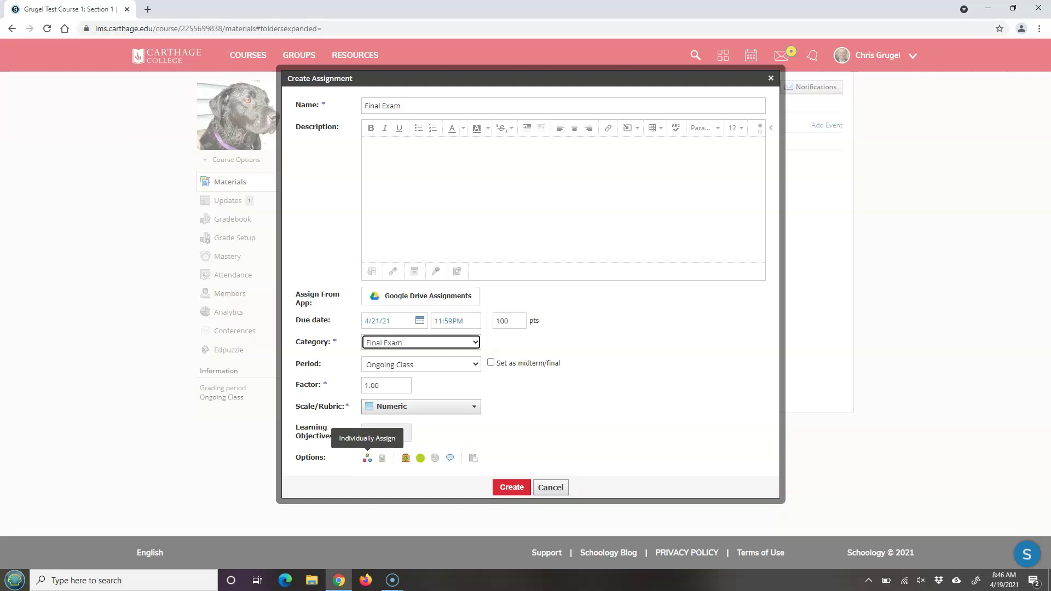
Step: Individually assign the exam to the third and fourth students from the gradebook list and create the assignment
{"action": "left_click", "coordinate": [367, 457]}
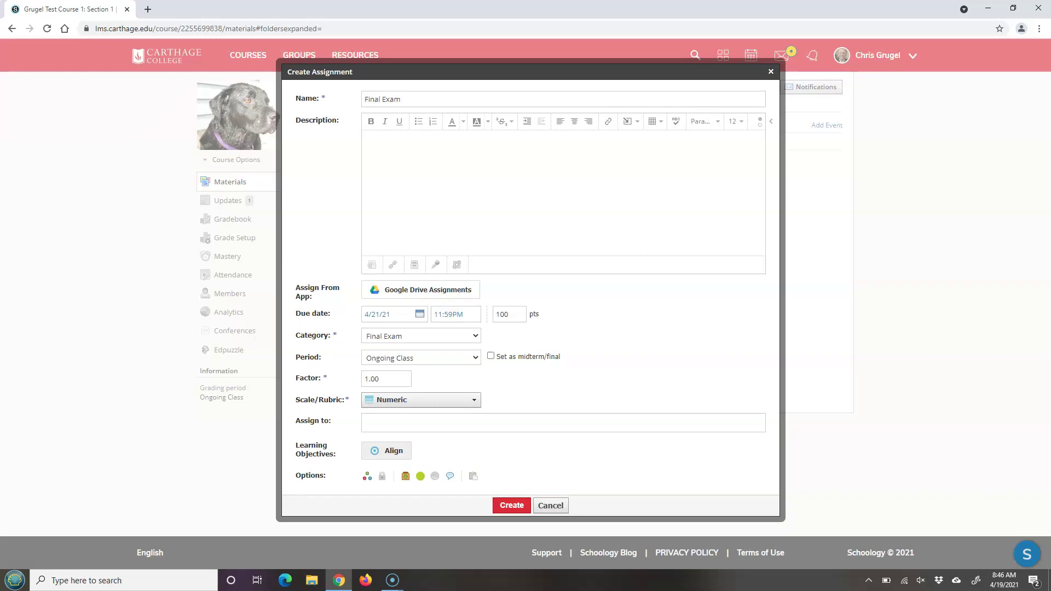
{"action": "left_click", "coordinate": [383, 423]}
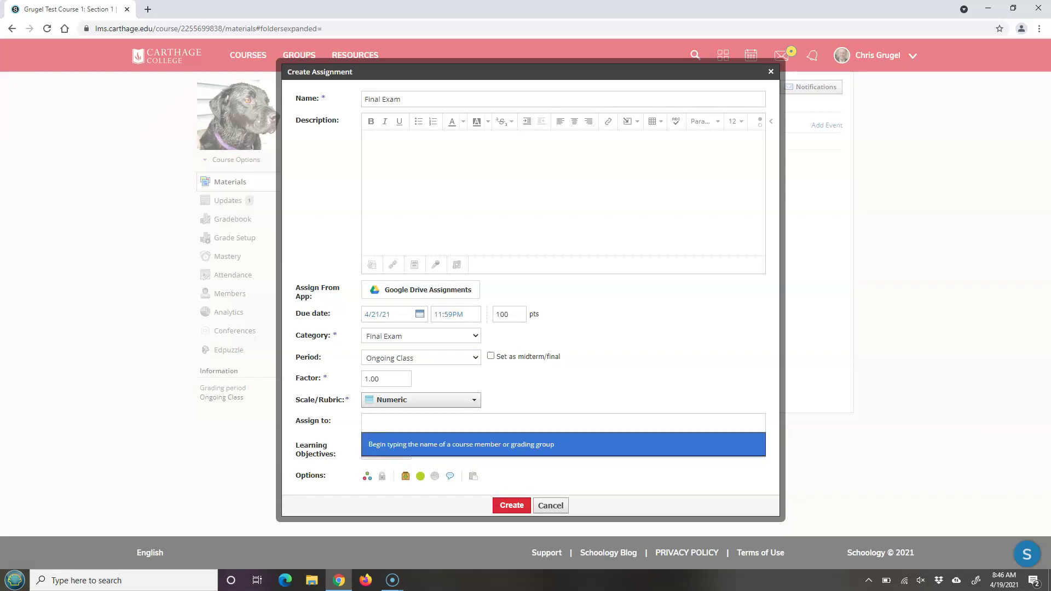
{"action": "type", "text": "sall"}
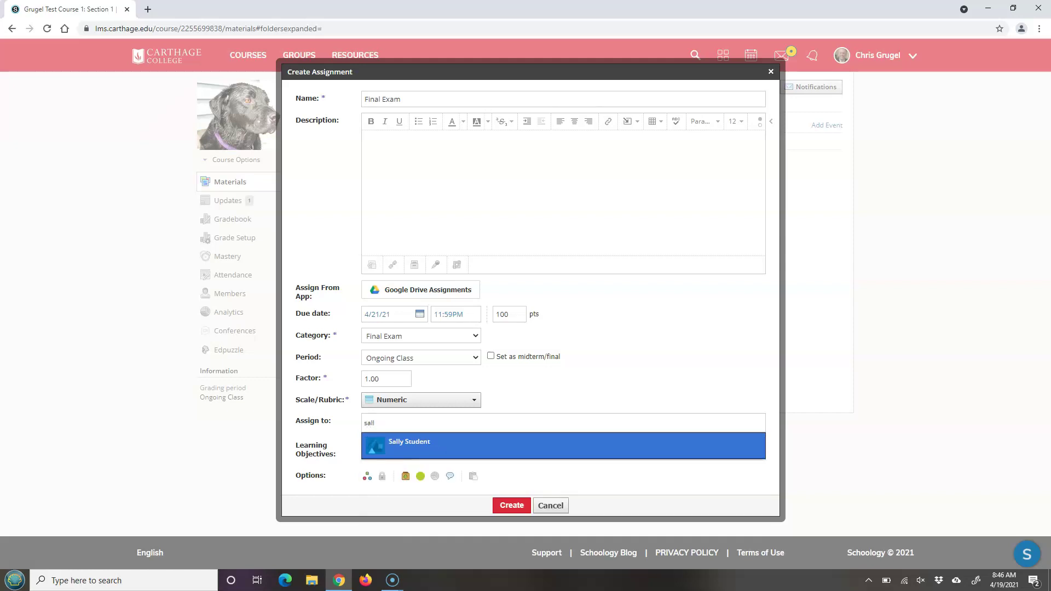
{"action": "key", "text": "Return"}
{"action": "type", "text": "steve"}
{"action": "key", "text": "Return"}
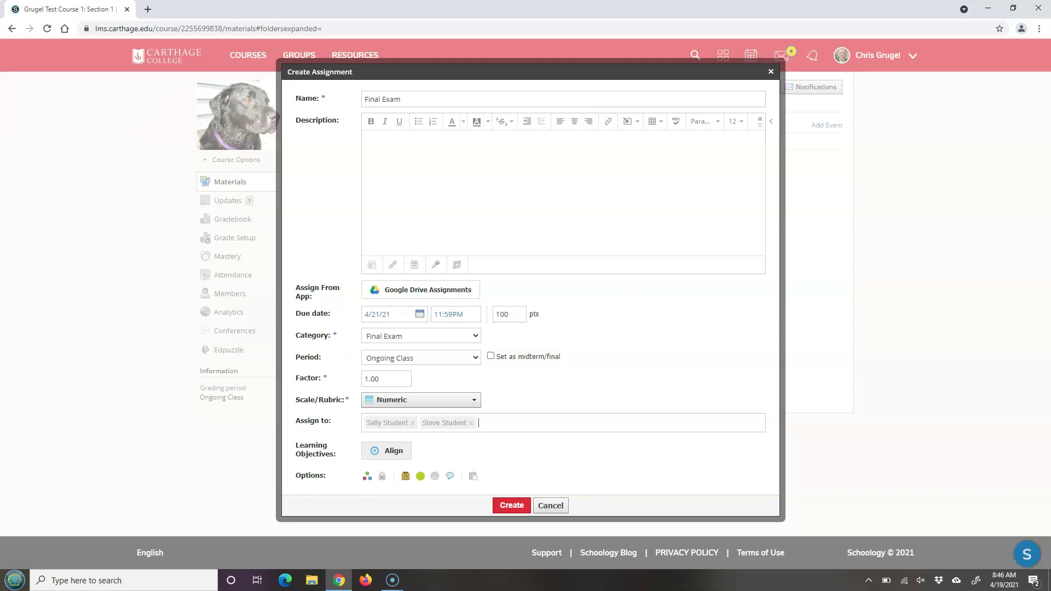
{"action": "key", "text": "Return"}
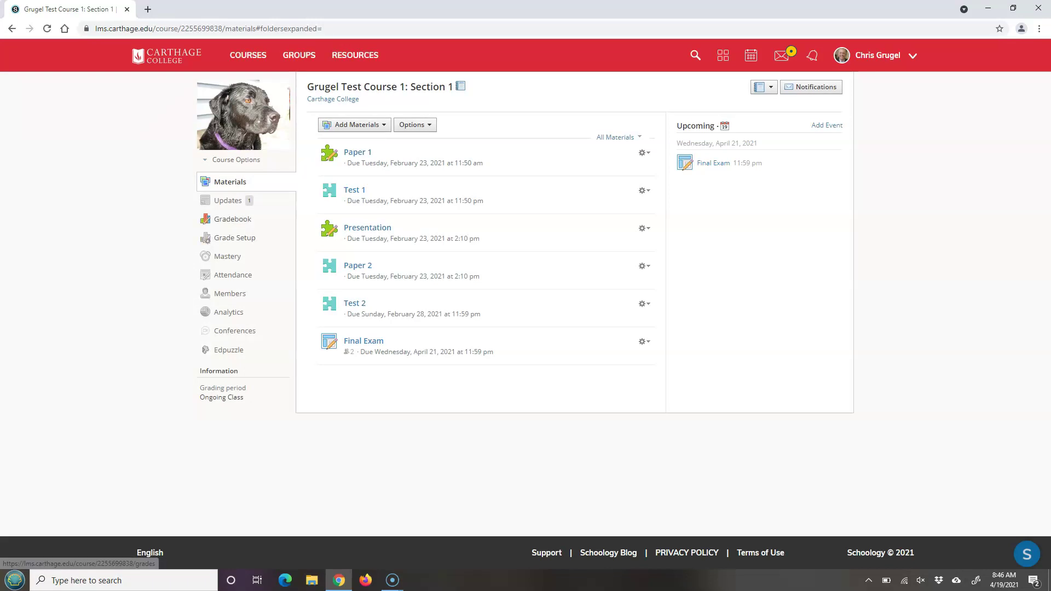
Step: Open the course gradebook to examine which students have an available Final Exam cell
{"action": "left_click", "coordinate": [225, 219]}
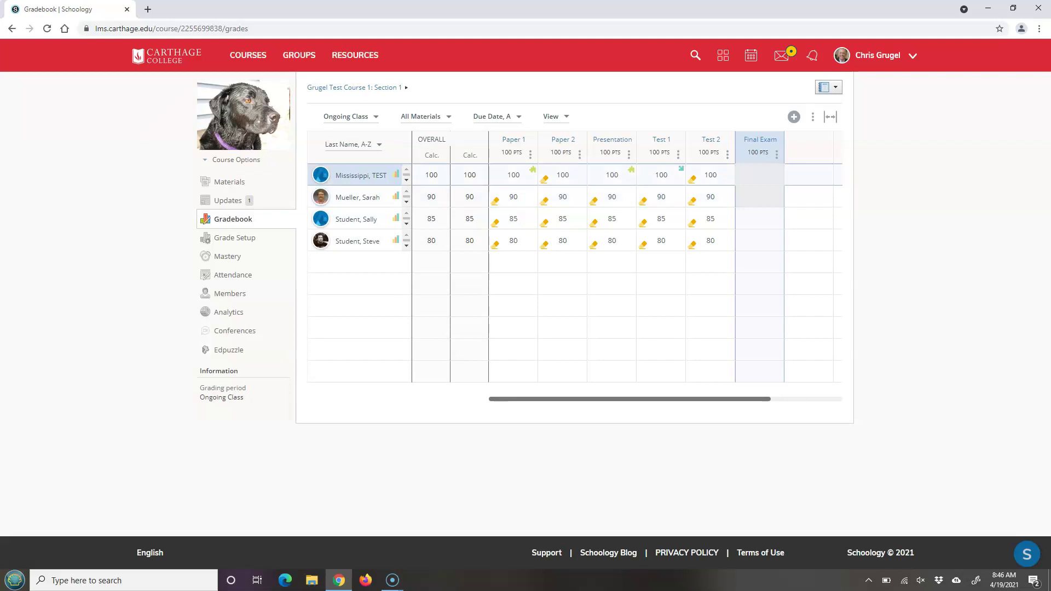
Step: Check which Final Exam cells accept input and enter a grade of 90 for the third student in the gradebook
{"action": "left_click", "coordinate": [760, 219]}
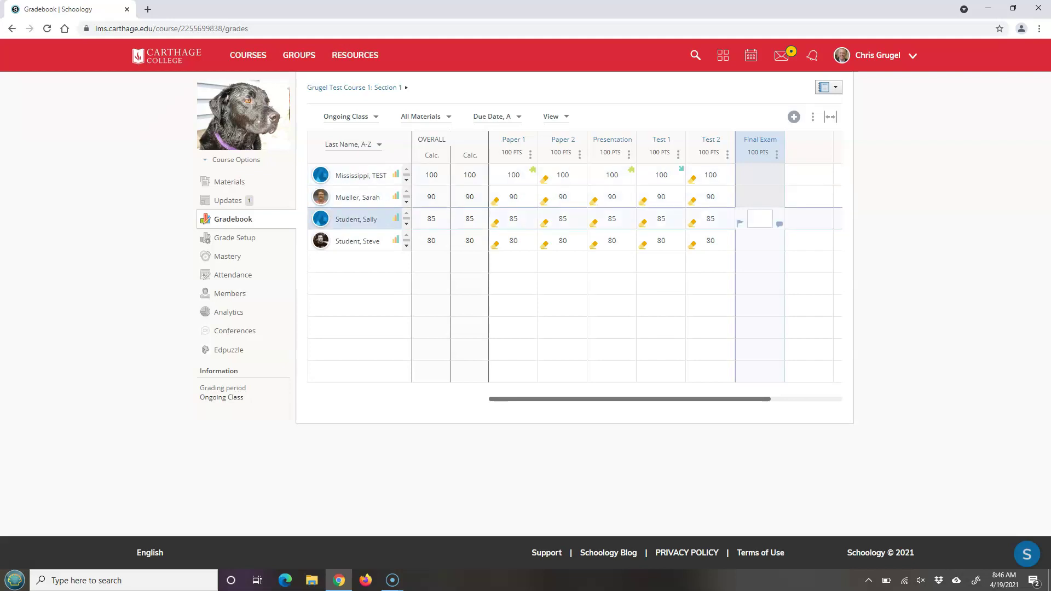
{"action": "left_click", "coordinate": [760, 241]}
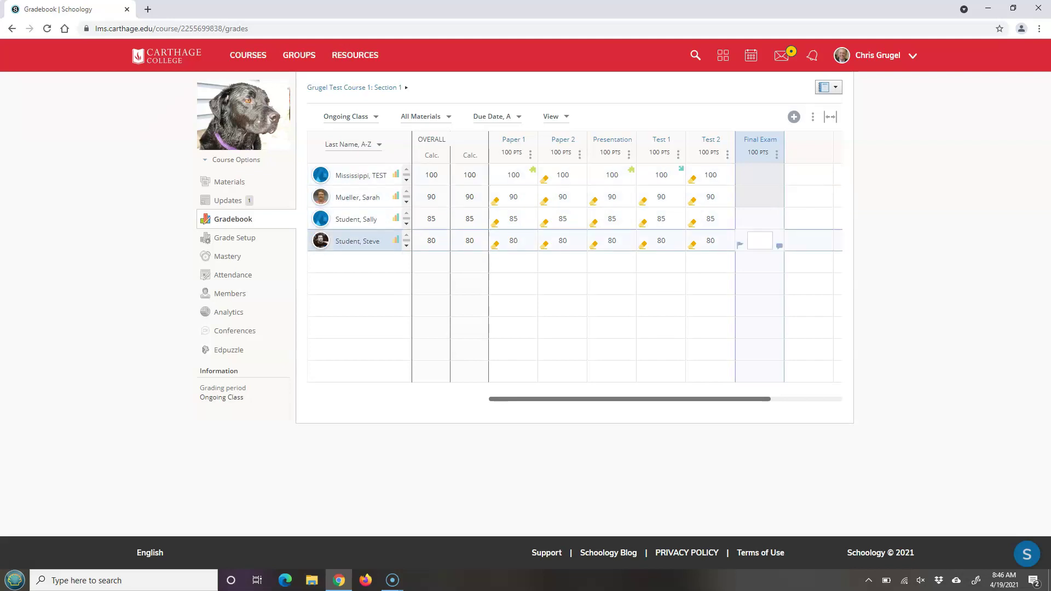
{"action": "left_click", "coordinate": [759, 198]}
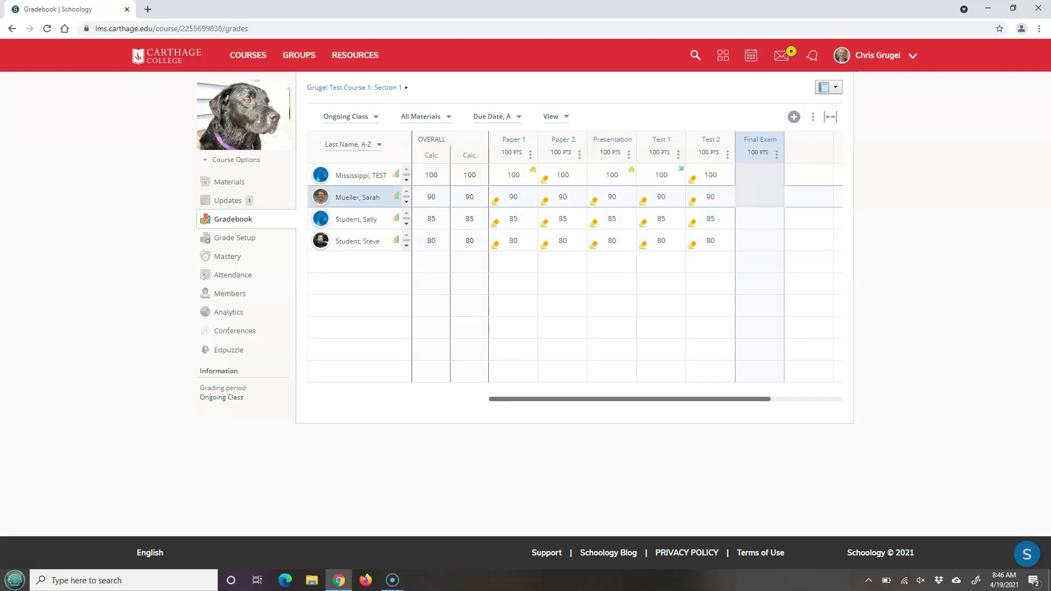
{"action": "left_click", "coordinate": [760, 219]}
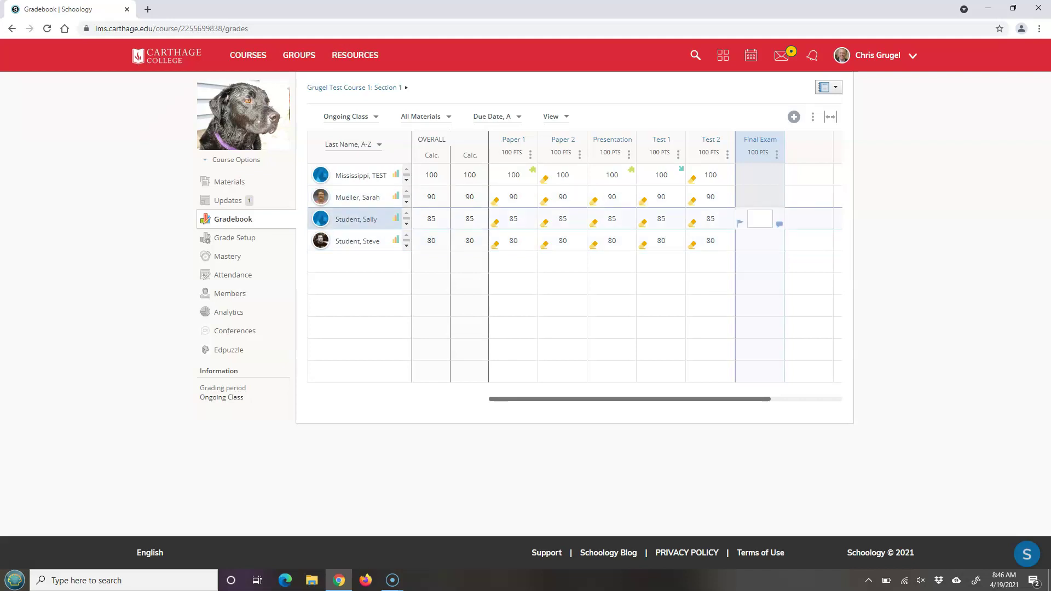
{"action": "left_click", "coordinate": [760, 219]}
{"action": "type", "text": "90"}
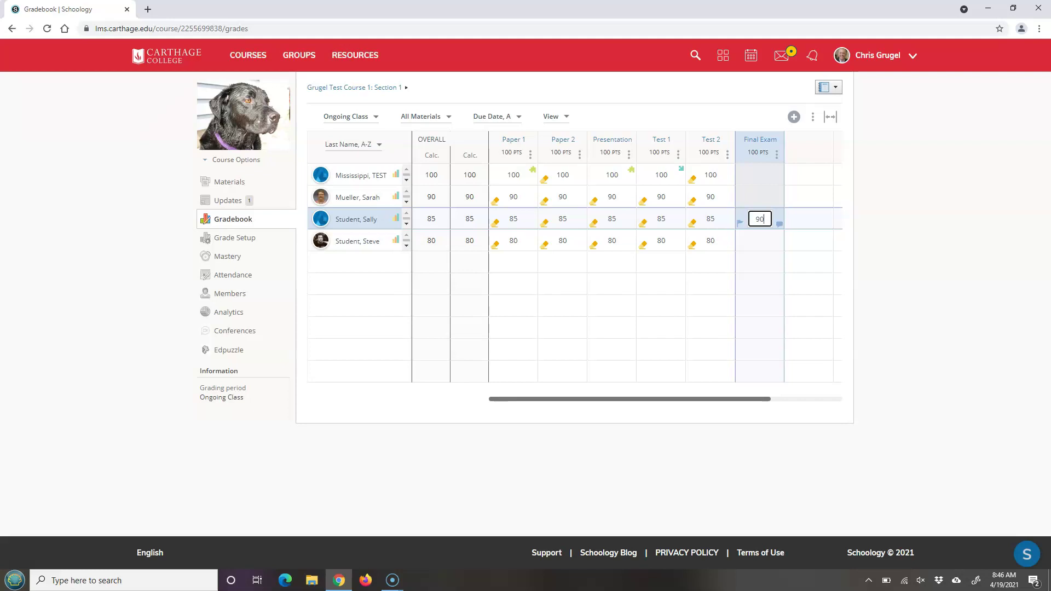
{"action": "key", "text": "Return"}
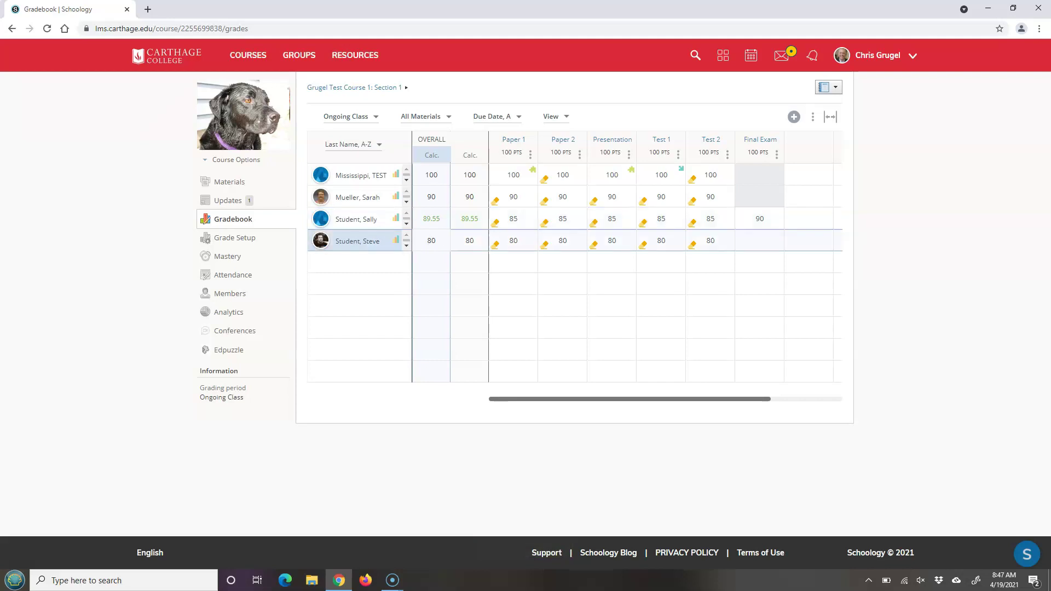
Step: Enter a Final Exam grade of 90 for the fourth student in the gradebook
{"action": "left_click", "coordinate": [760, 241]}
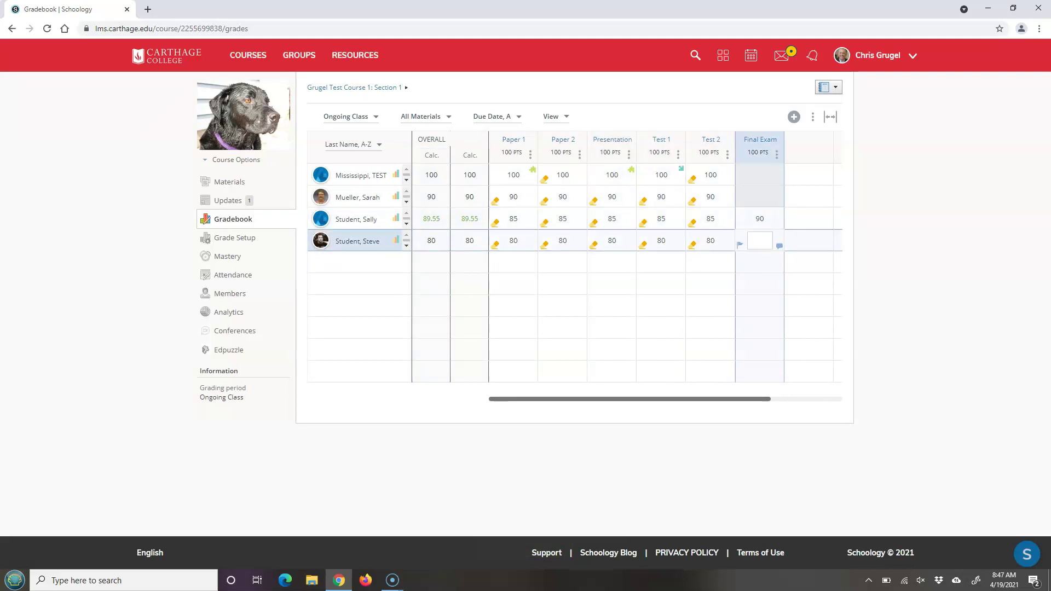
{"action": "left_click", "coordinate": [759, 241]}
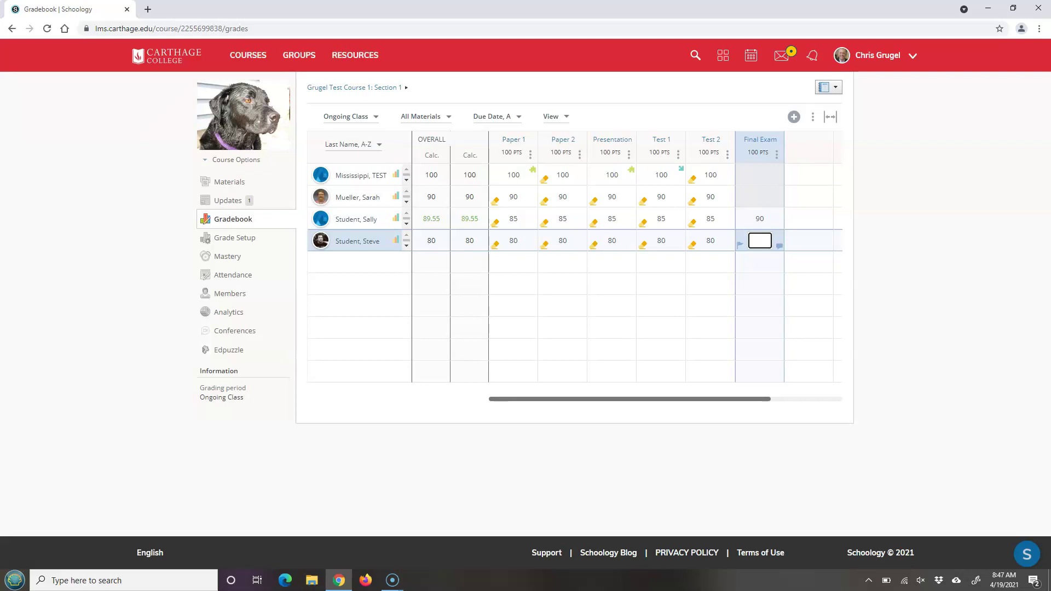
{"action": "type", "text": "90"}
{"action": "key", "text": "Return"}
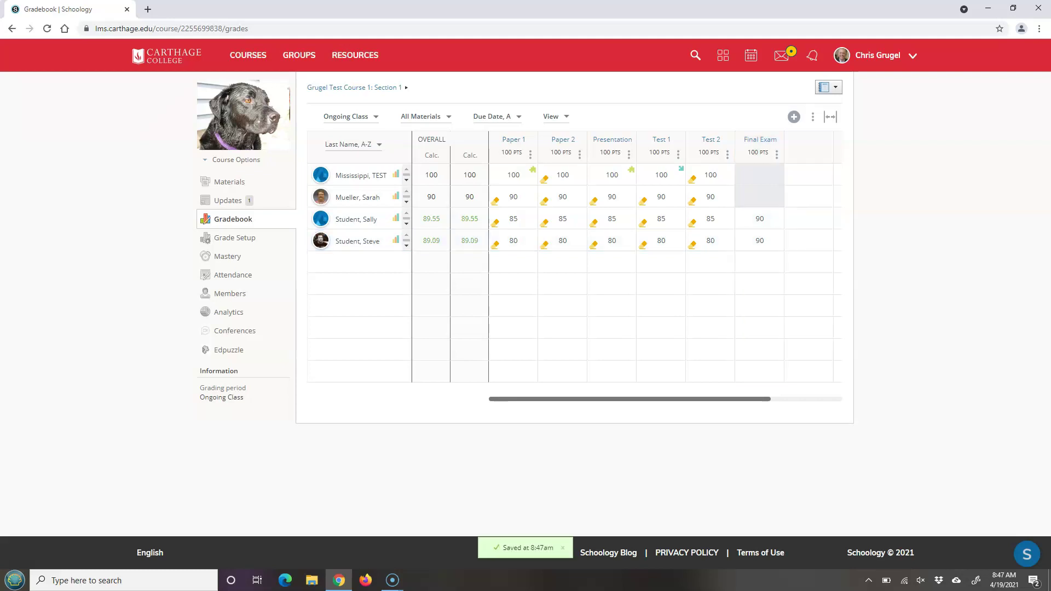
Step: Change the fourth student's Final Exam grade to 60, and mark that grade with the Excused exception
{"action": "left_click", "coordinate": [759, 241]}
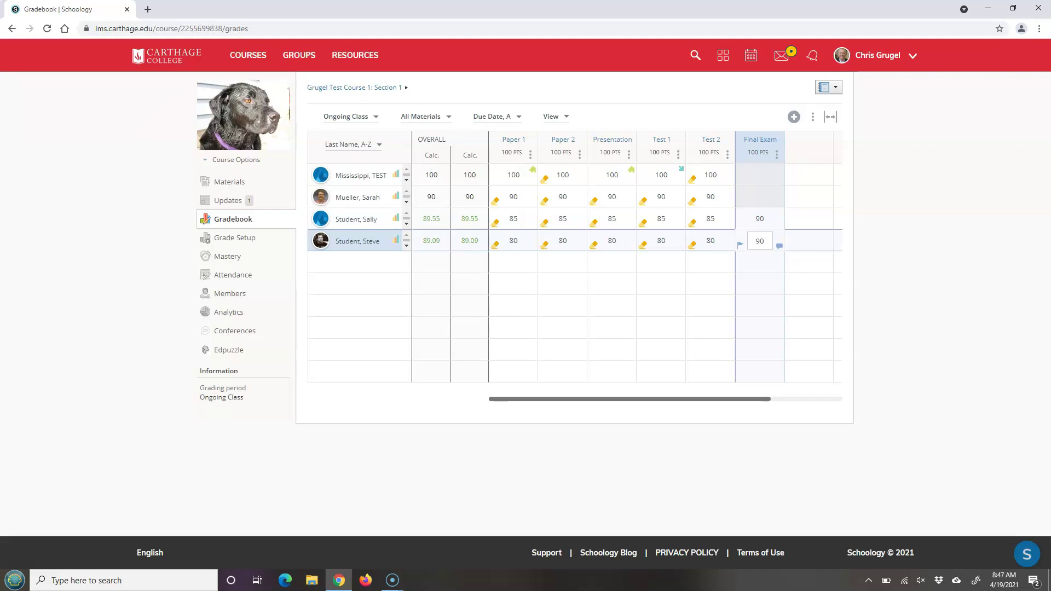
{"action": "left_click", "coordinate": [759, 241]}
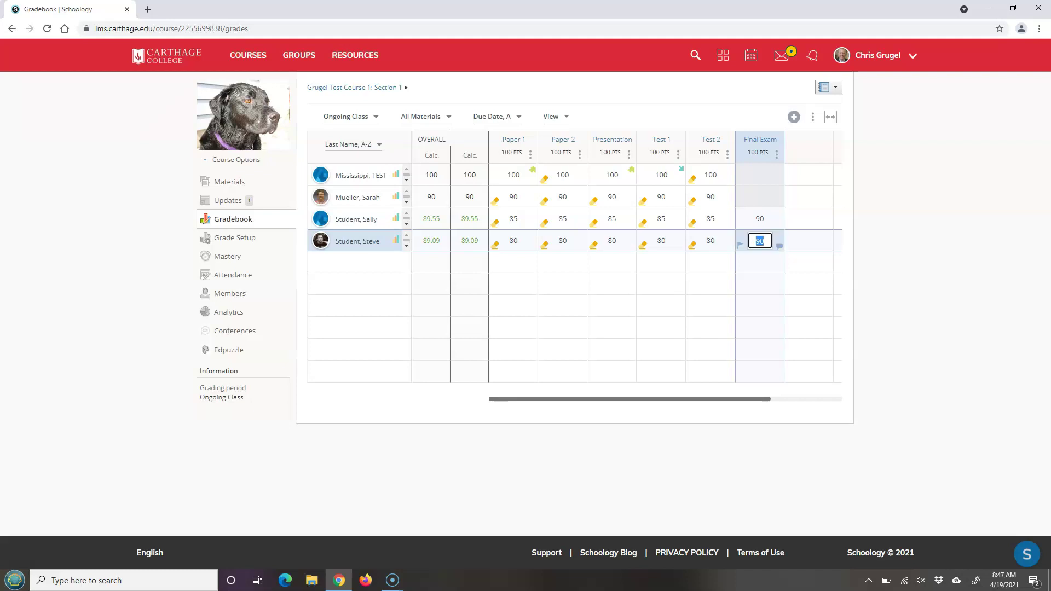
{"action": "type", "text": "60"}
{"action": "key", "text": "Return"}
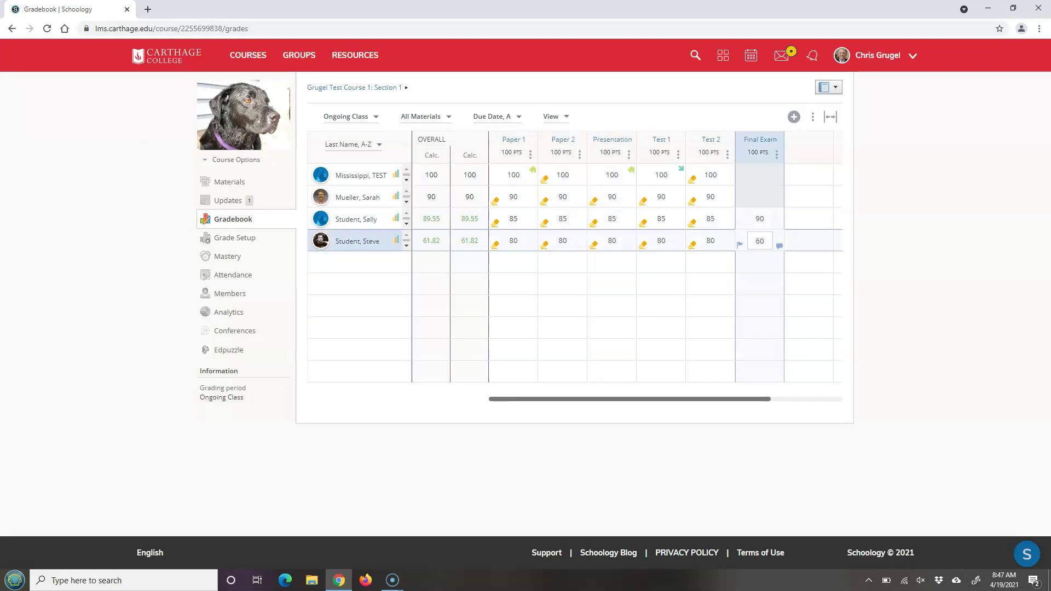
{"action": "left_click", "coordinate": [739, 245]}
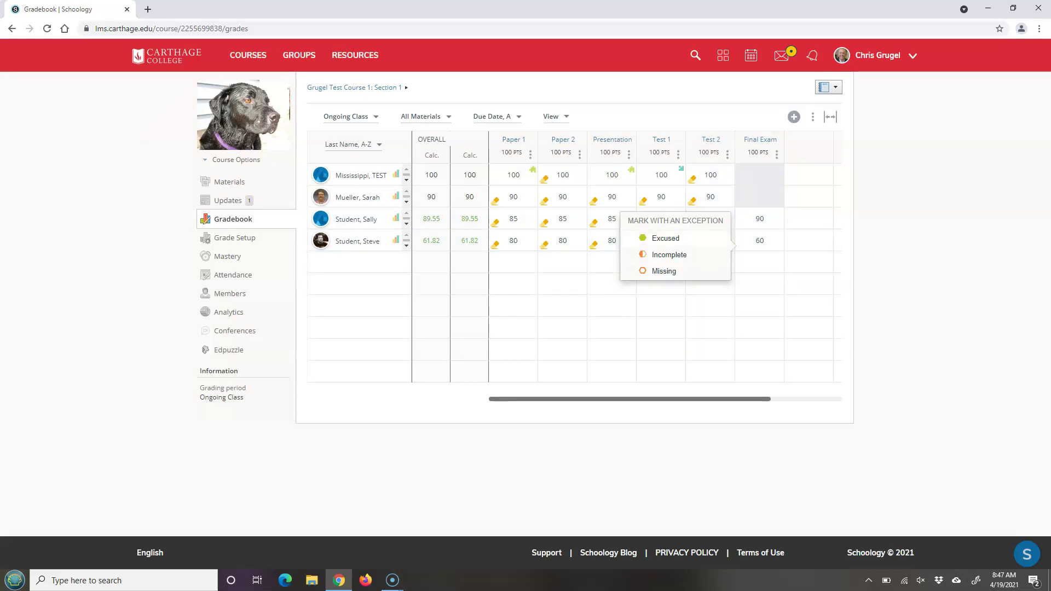
{"action": "left_click", "coordinate": [665, 238]}
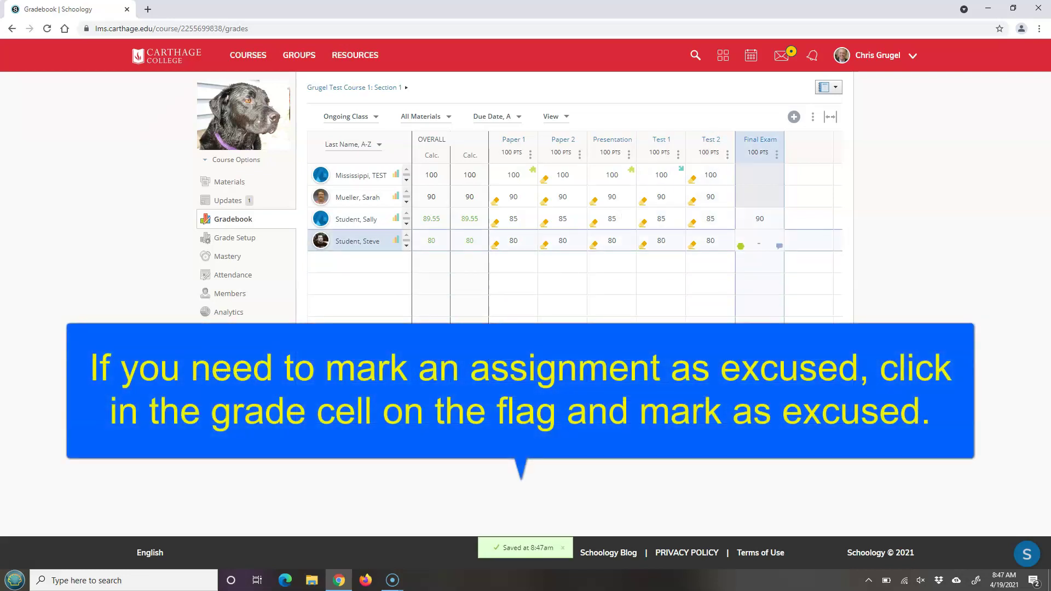